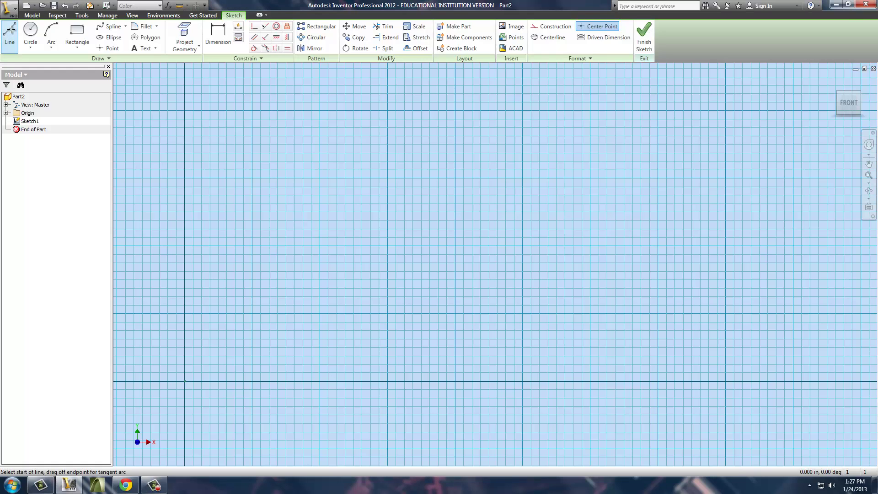
# - Draw the closed seven-line wheel profile with a slanted edge, starting and ending on the vertical axis
pyautogui.click(185, 314)
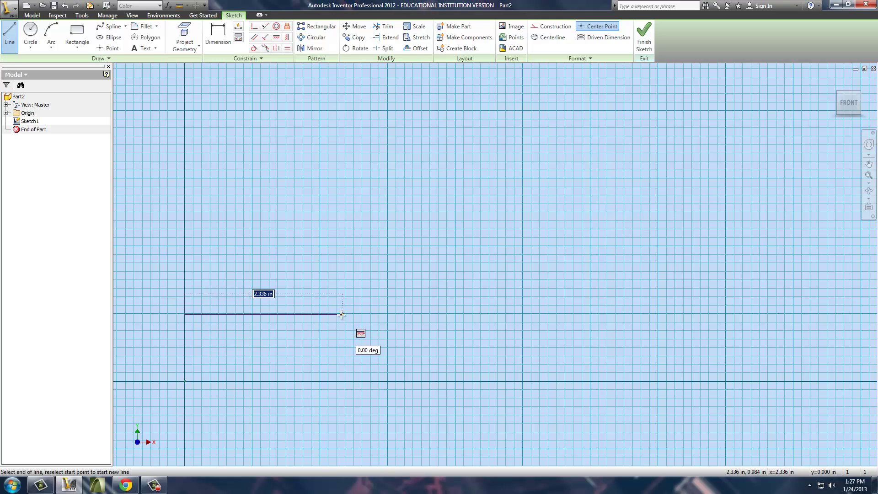
pyautogui.click(342, 314)
pyautogui.click(342, 286)
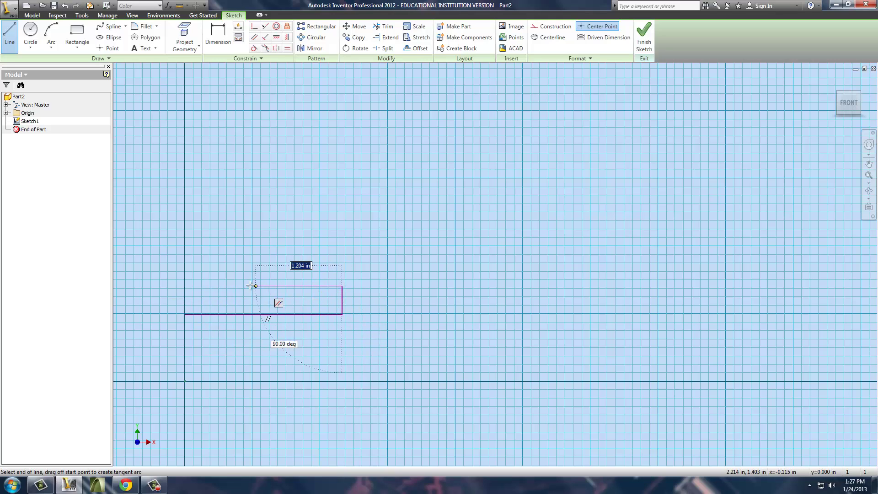
pyautogui.click(225, 287)
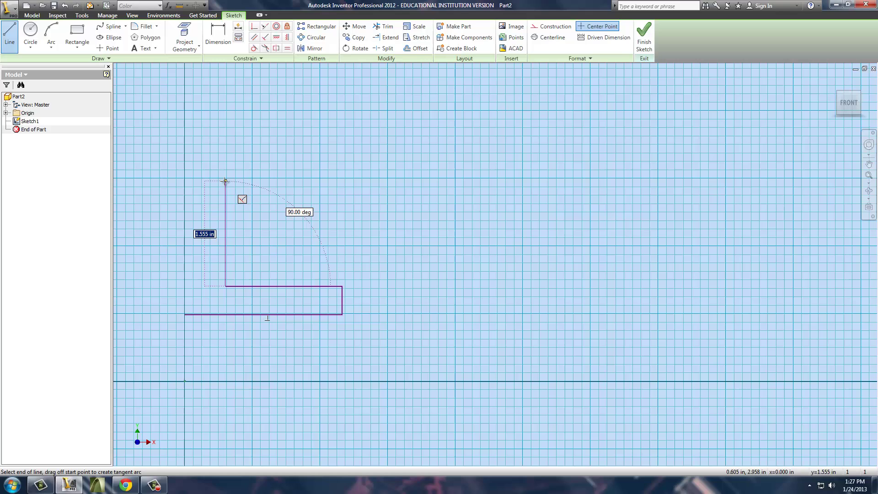
pyautogui.click(225, 177)
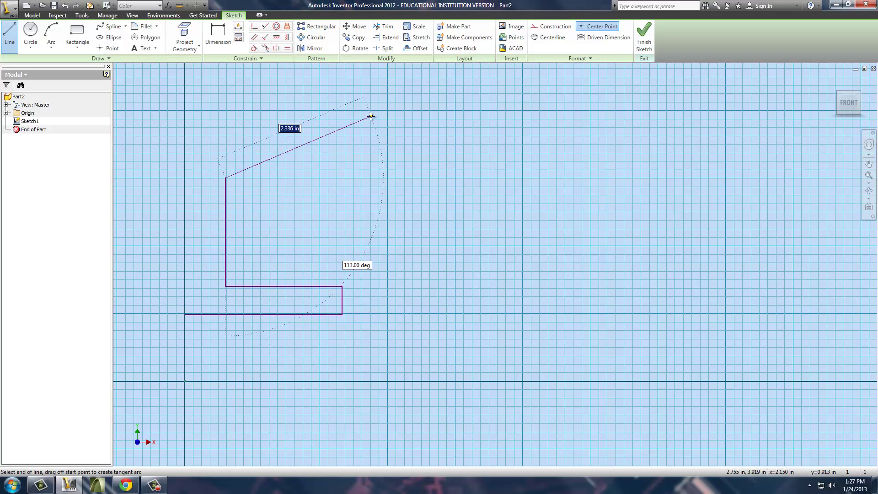
pyautogui.click(370, 120)
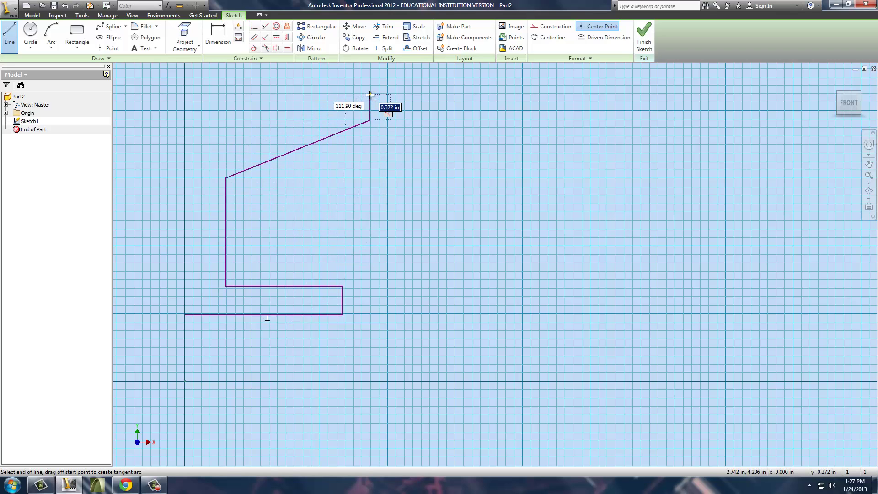
pyautogui.click(370, 95)
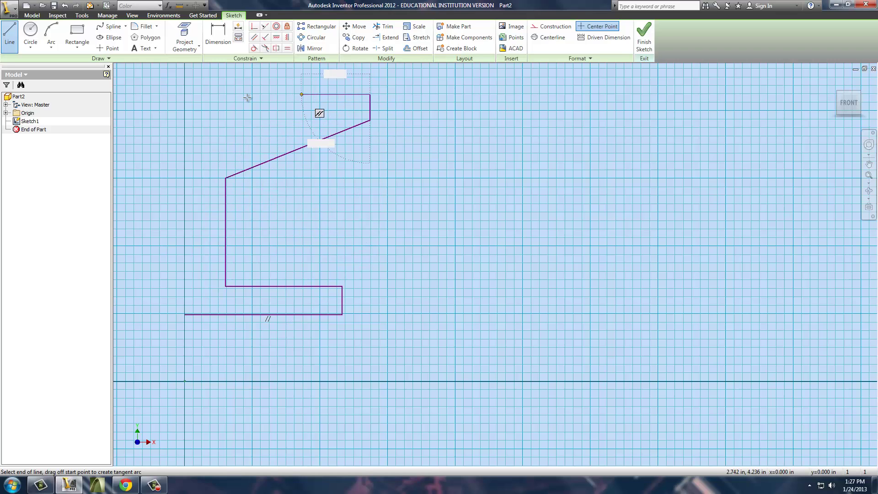
pyautogui.click(185, 95)
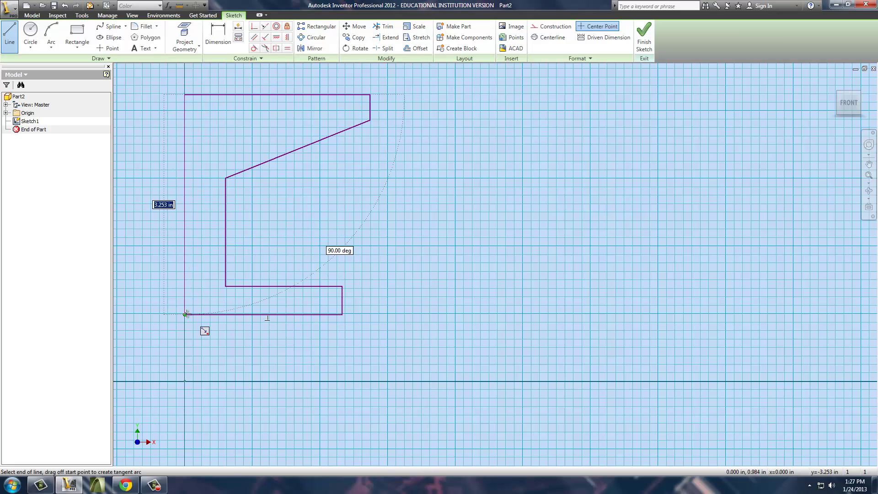
pyautogui.click(185, 314)
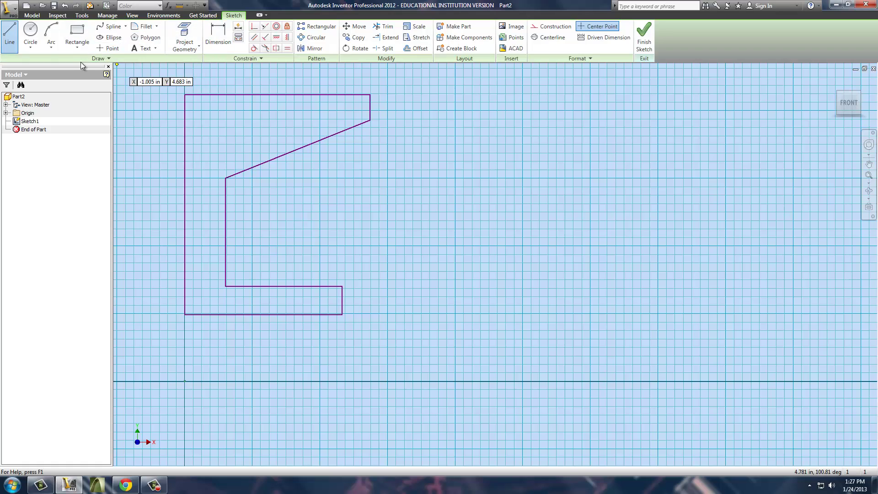
# - Draw a horizontal line from the origin beneath the profile and convert it to a centerline
pyautogui.click(218, 39)
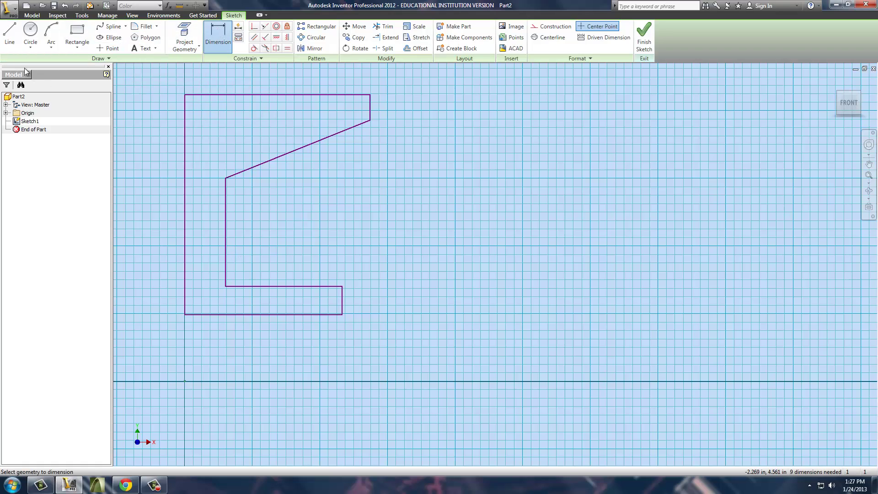
pyautogui.click(10, 37)
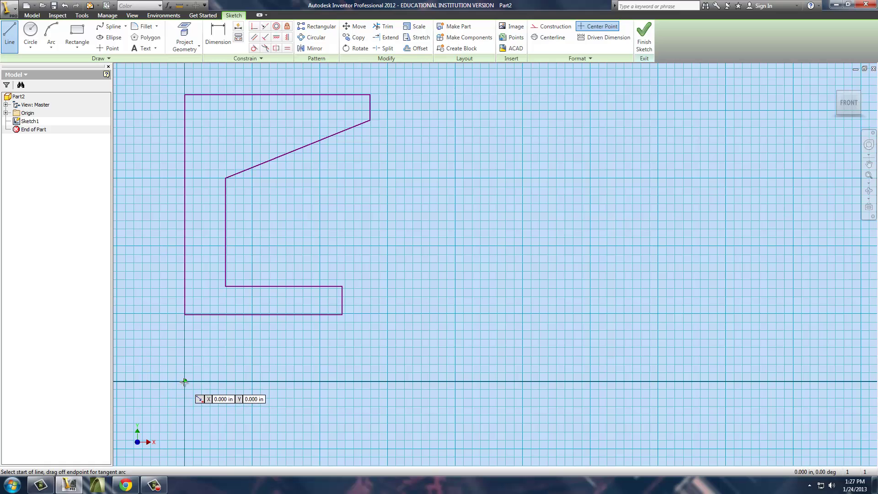
pyautogui.click(185, 381)
pyautogui.click(391, 381)
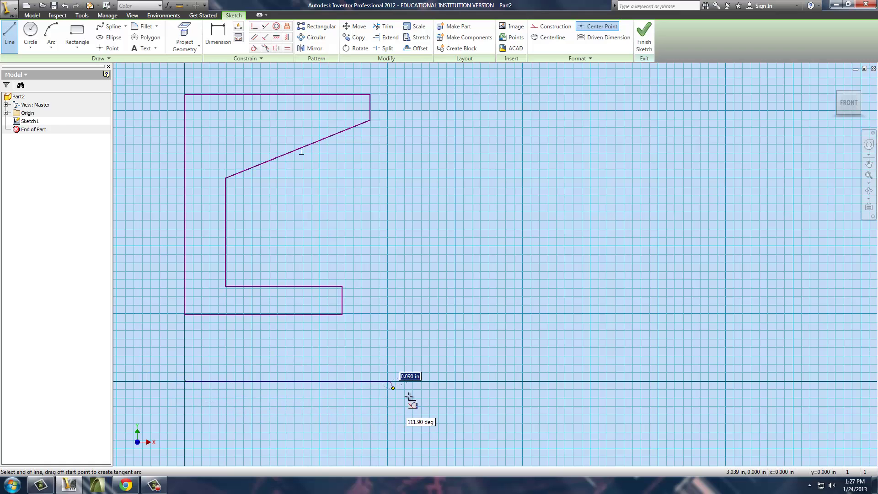
pyautogui.press('Escape')
pyautogui.press('Escape')
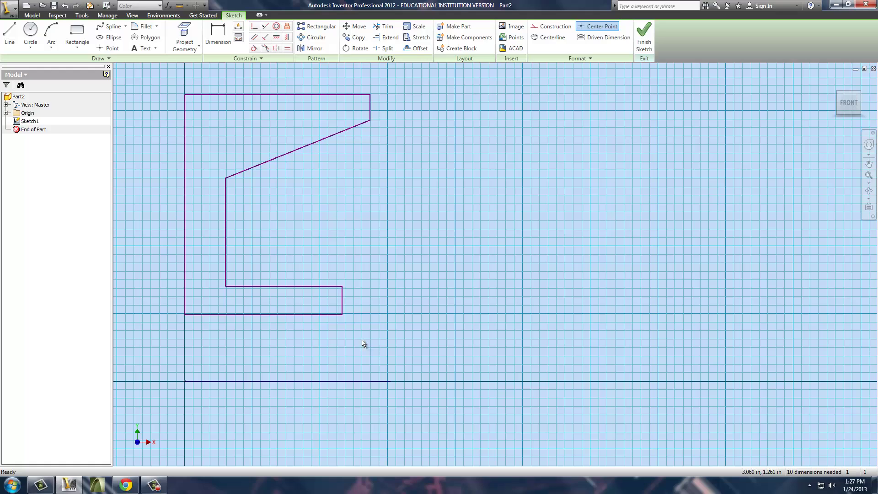
pyautogui.click(333, 380)
pyautogui.click(549, 37)
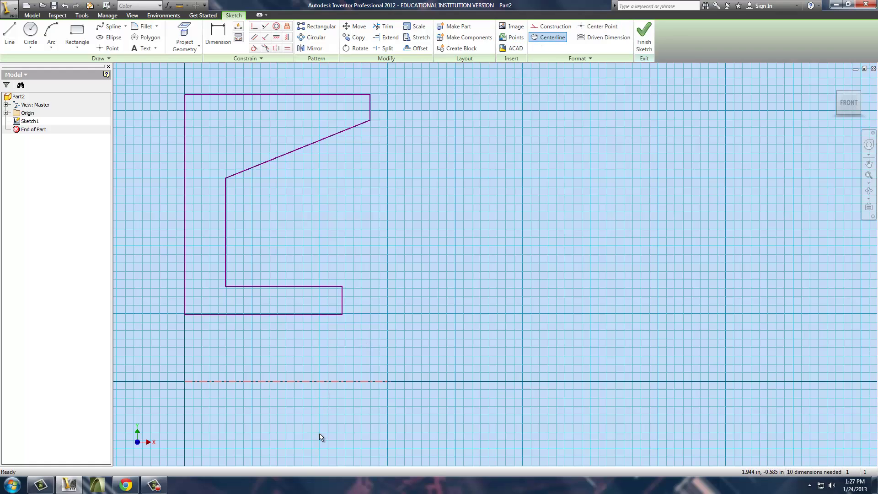
pyautogui.press('Escape')
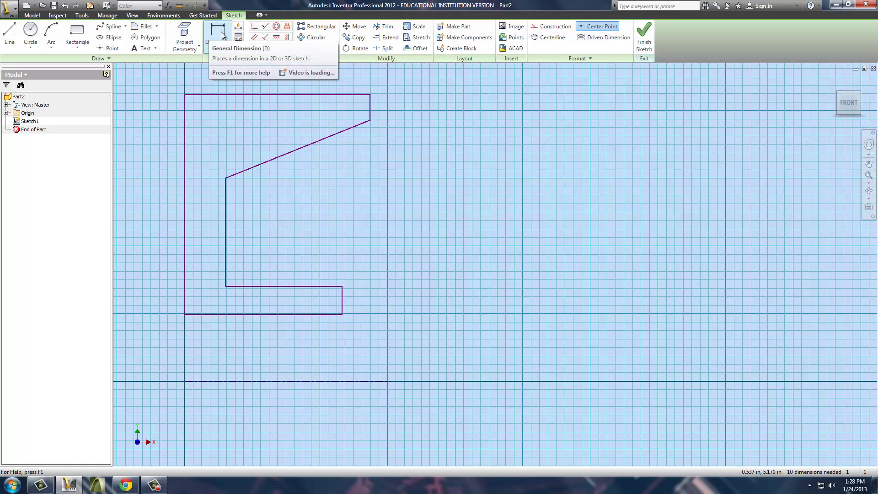
# - Dimension the profile's bottom edge to the centerline as a Ø0.1 diameter
pyautogui.click(218, 50)
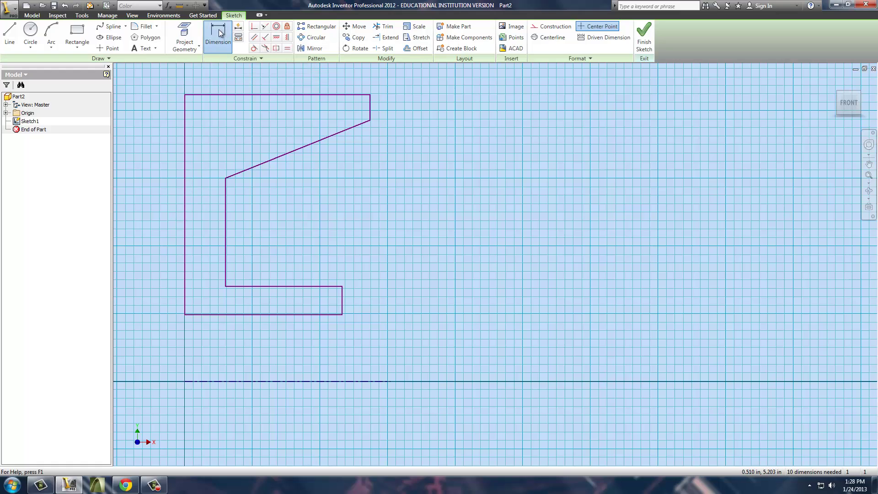
pyautogui.click(222, 314)
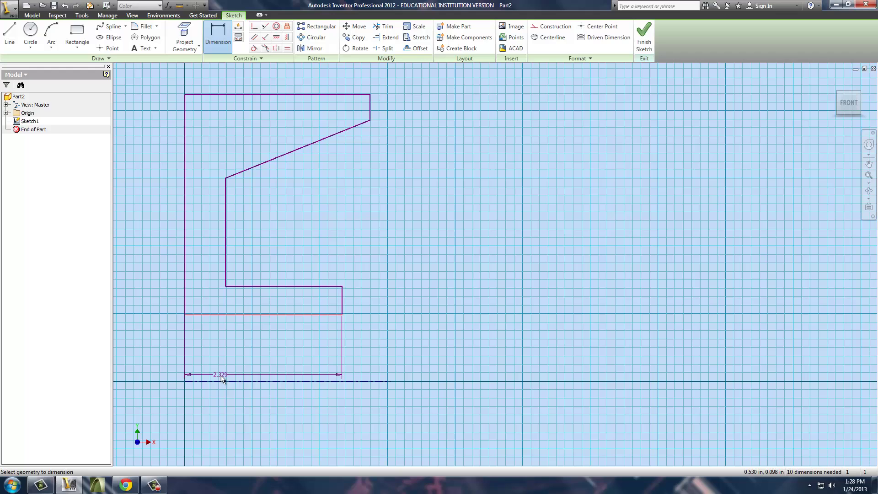
pyautogui.click(225, 382)
pyautogui.click(217, 364)
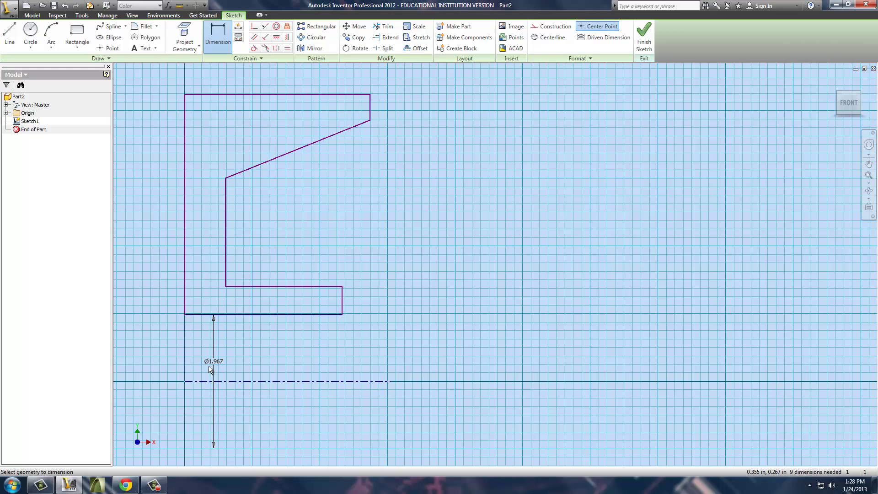
pyautogui.doubleClick(211, 364)
pyautogui.write('0.1')
pyautogui.press('Return')
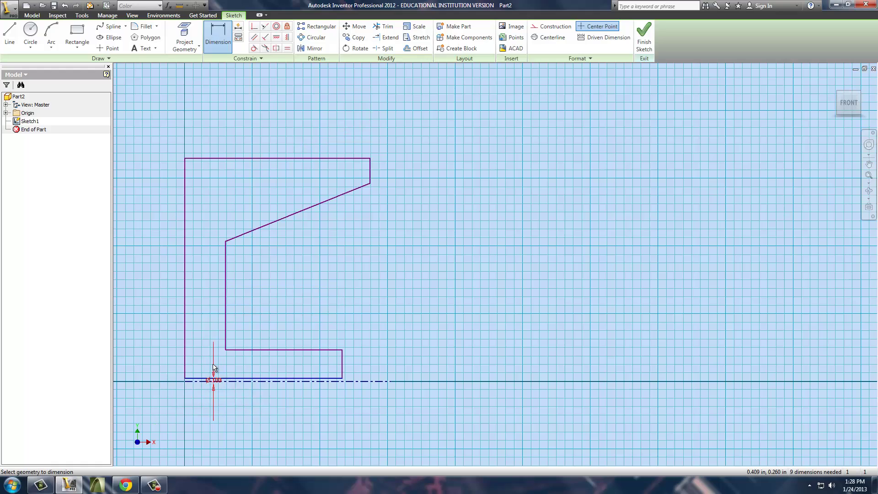
pyautogui.click(255, 350)
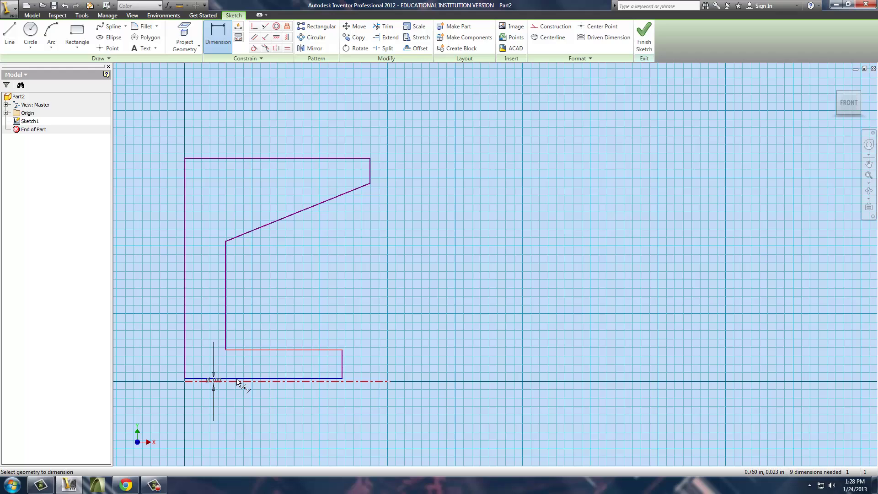
pyautogui.press('Escape')
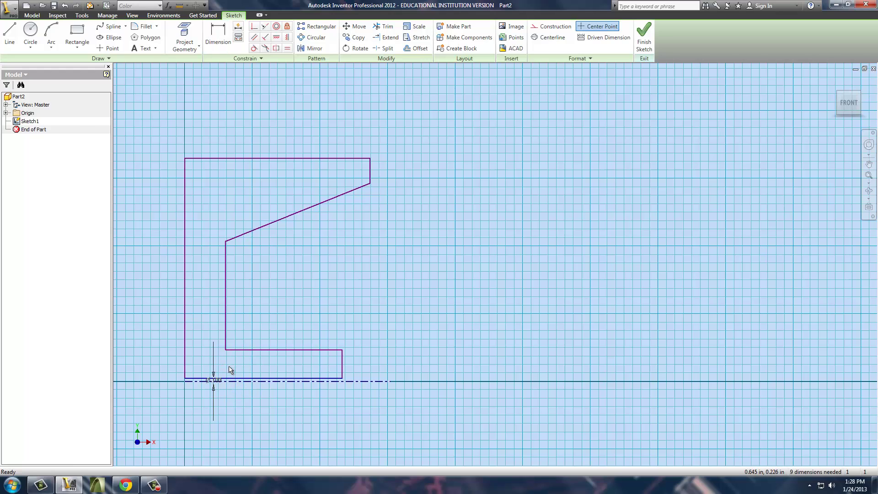
pyautogui.click(221, 28)
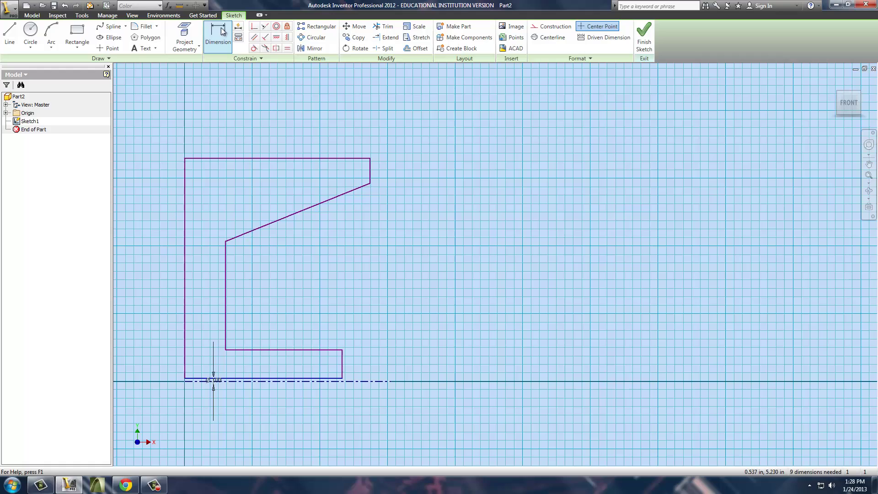
pyautogui.click(246, 382)
pyautogui.press('Escape')
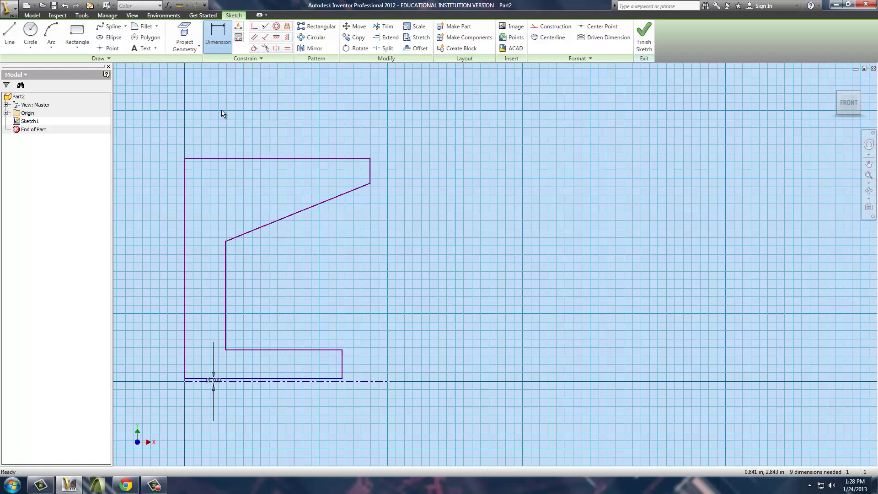
# - Dimension the inner bottom edge to the centerline as a Ø1.5 diameter
pyautogui.click(219, 36)
pyautogui.click(246, 351)
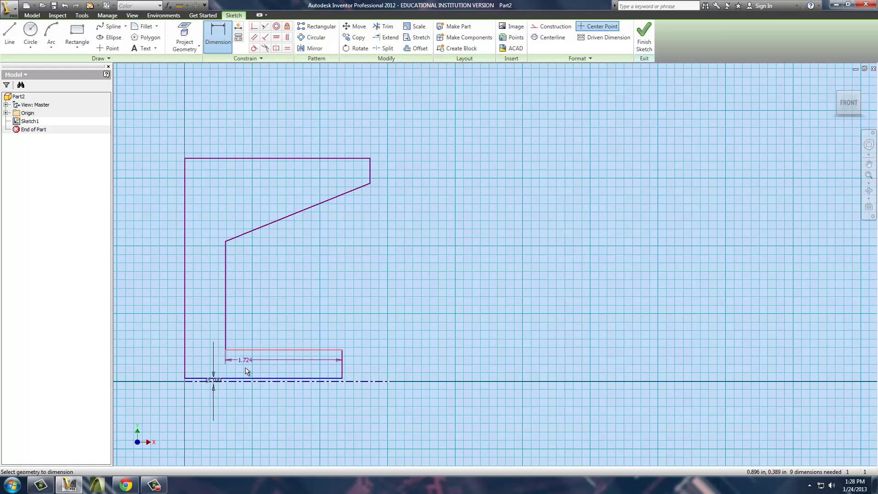
pyautogui.click(245, 381)
pyautogui.click(230, 397)
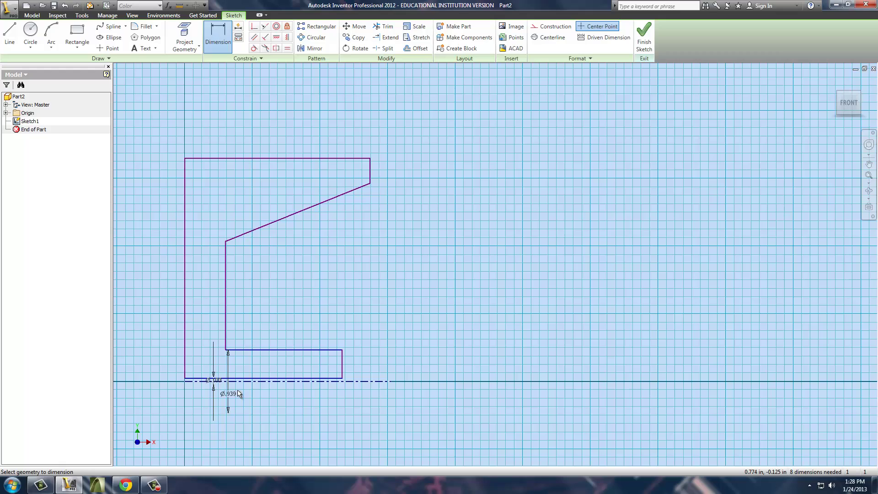
pyautogui.write('15')
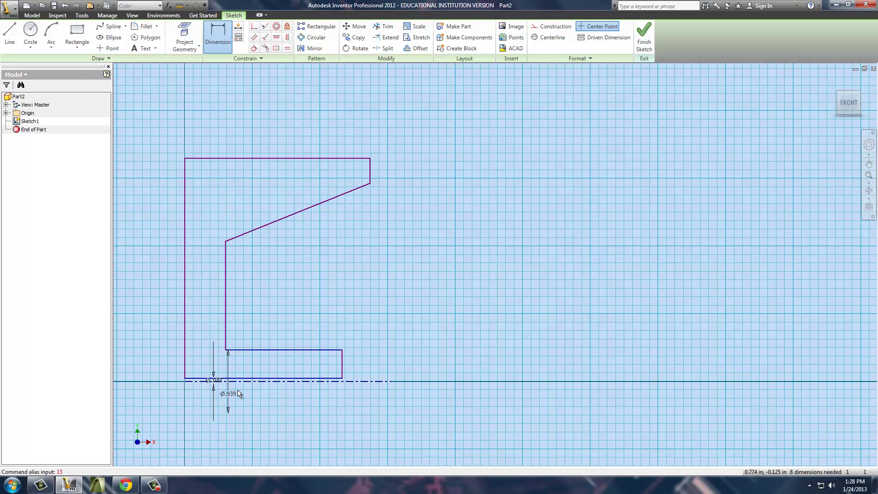
pyautogui.click(231, 397)
pyautogui.write('1.5')
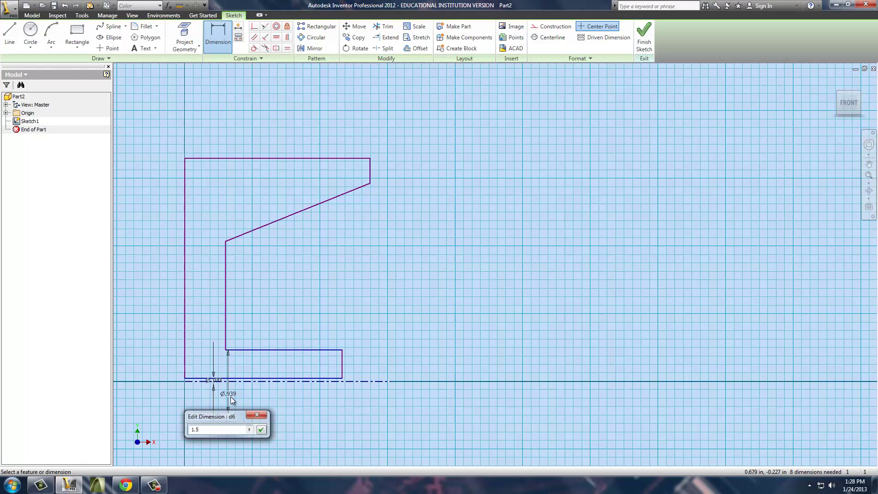
pyautogui.press('Return')
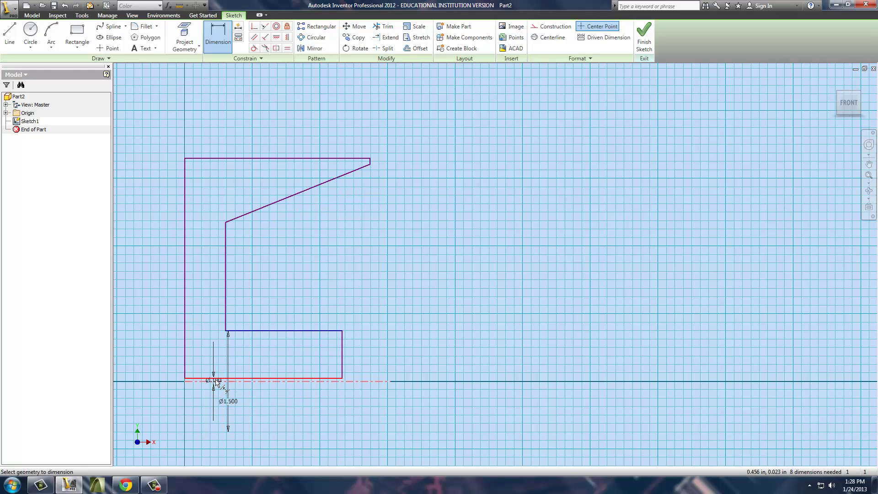
pyautogui.press('Escape')
# - Change the Ø.100 diameter dimension to 1.000
pyautogui.doubleClick(216, 381)
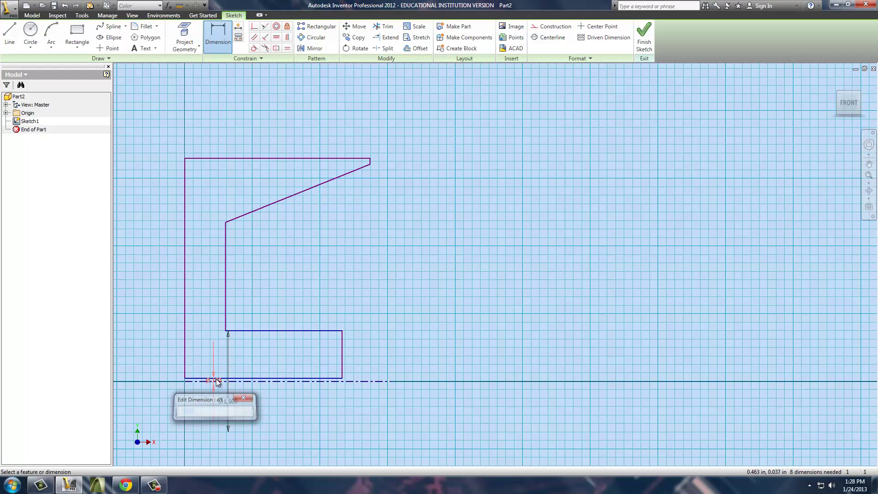
pyautogui.write('1')
pyautogui.press('Return')
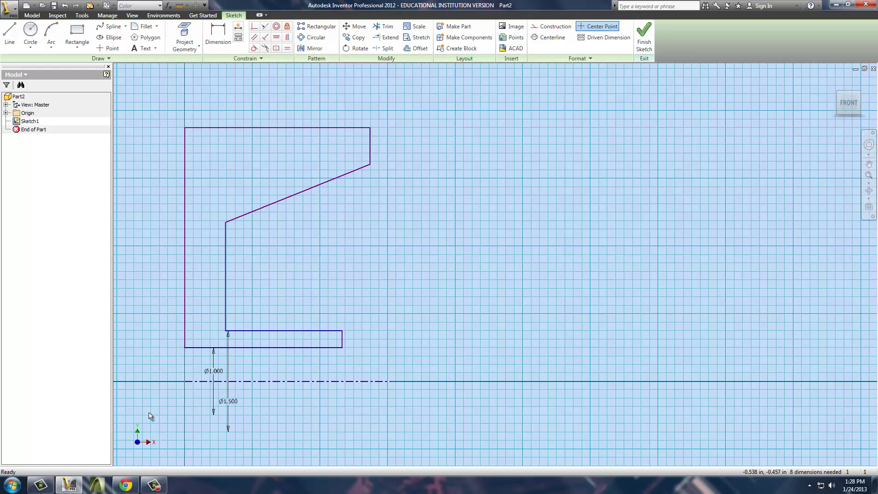
# - Try a .6875 bottom-edge length dimension, then undo it
pyautogui.press('d')
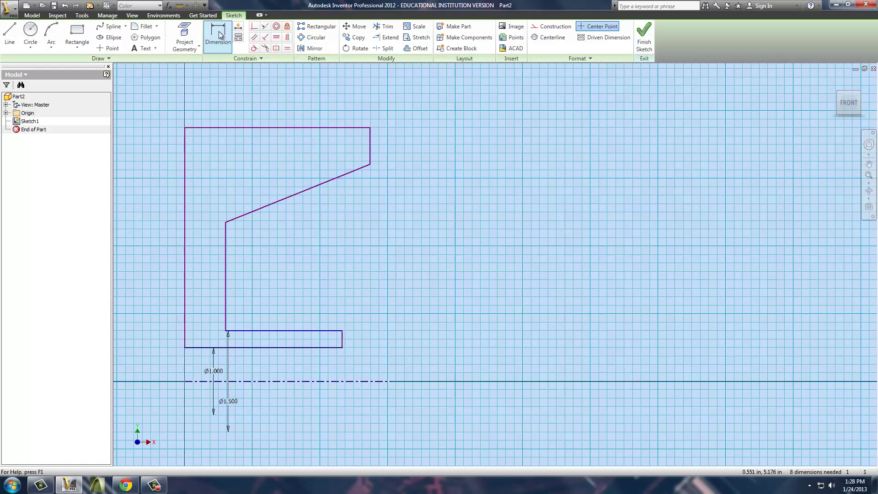
pyautogui.click(256, 348)
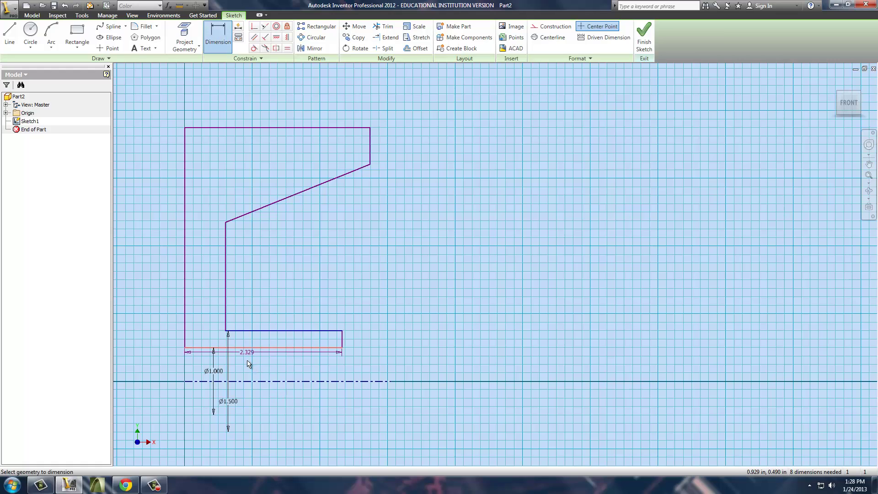
pyautogui.click(249, 367)
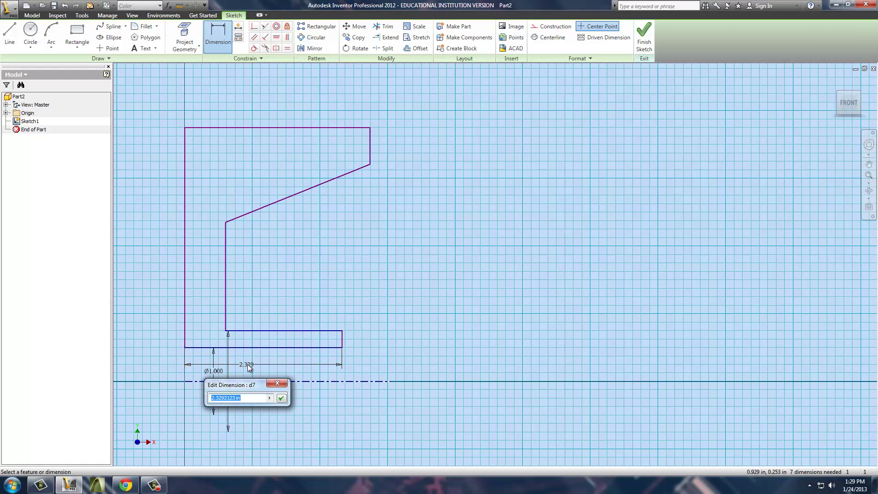
pyautogui.write('.6875')
pyautogui.press('Return')
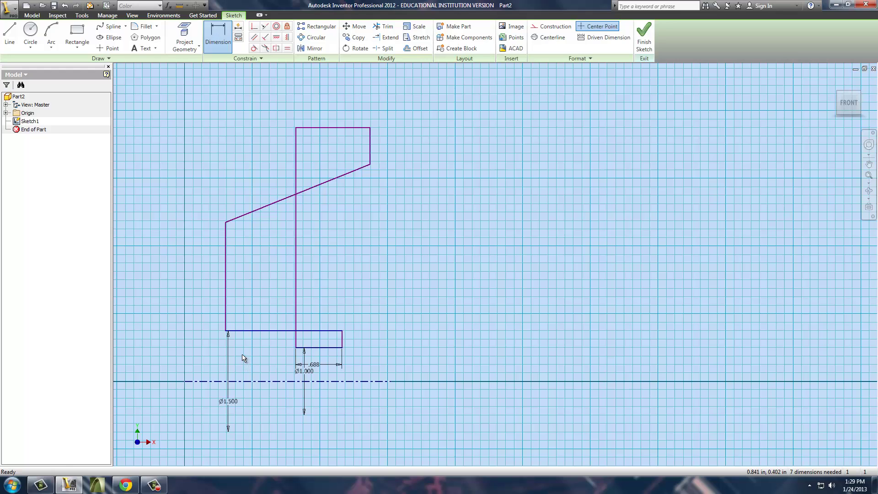
pyautogui.press('Escape')
pyautogui.hotkey('ctrl', 'z')
# - Dimension the wall thickness between the two left vertical lines as .25
pyautogui.press('d')
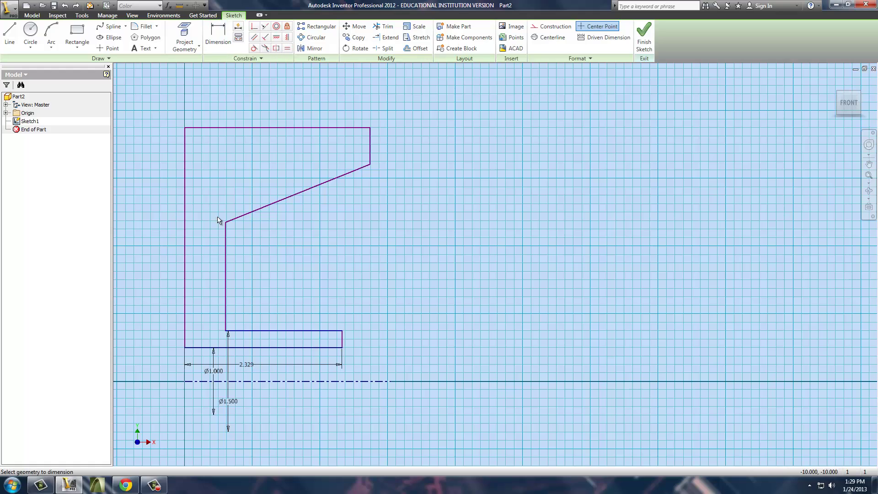
pyautogui.click(226, 301)
pyautogui.click(186, 300)
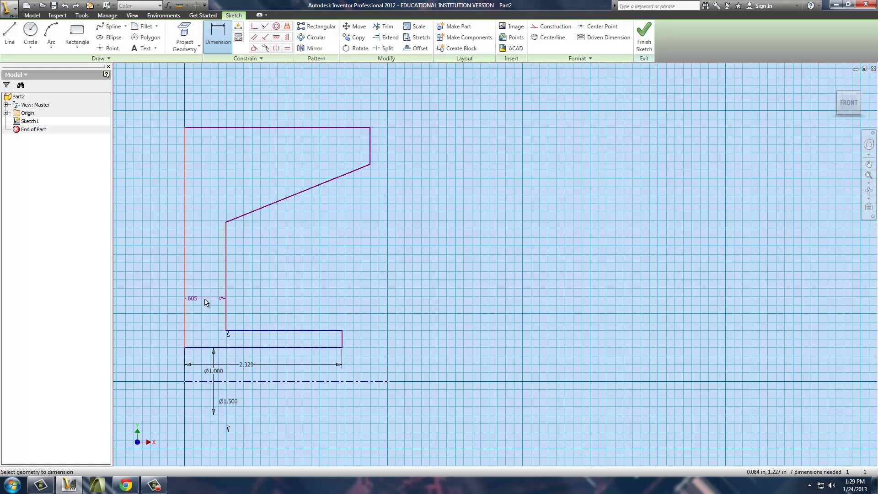
pyautogui.click(208, 306)
pyautogui.click(207, 305)
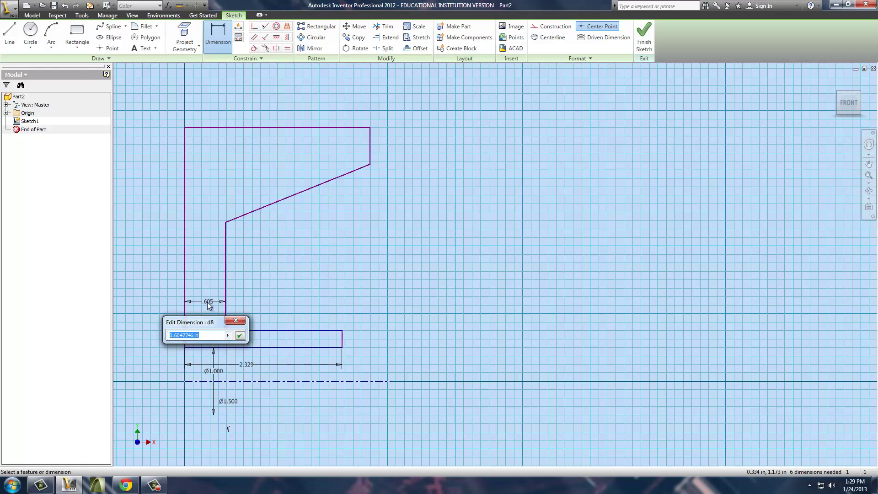
pyautogui.write('.25')
pyautogui.press('Return')
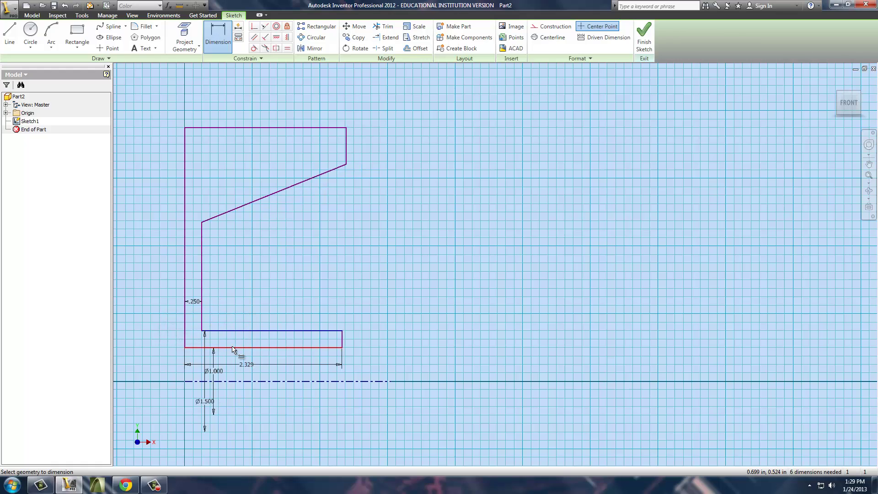
# - Change the 2.329 bottom-length dimension to .688
pyautogui.click(247, 365)
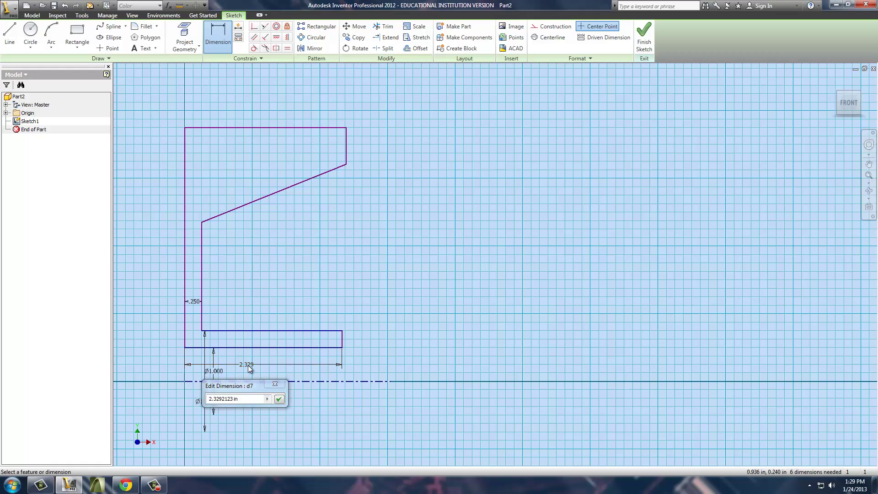
pyautogui.write('6875')
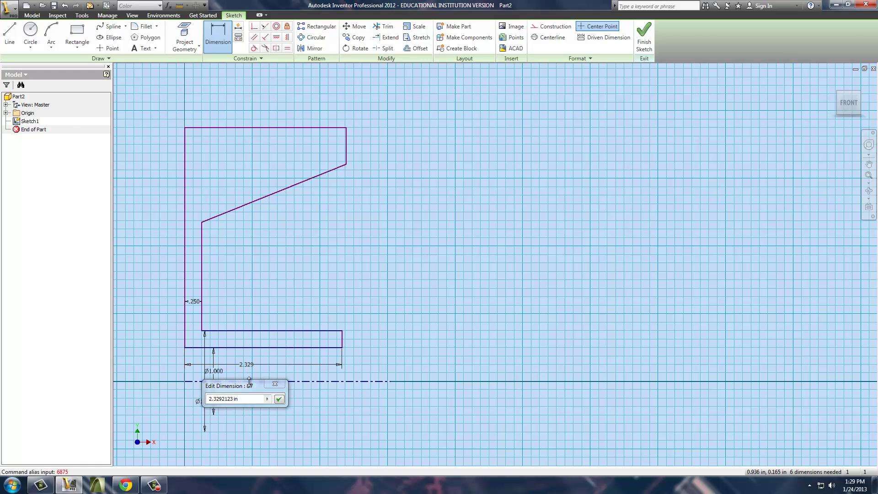
pyautogui.click(250, 386)
pyautogui.write('.688')
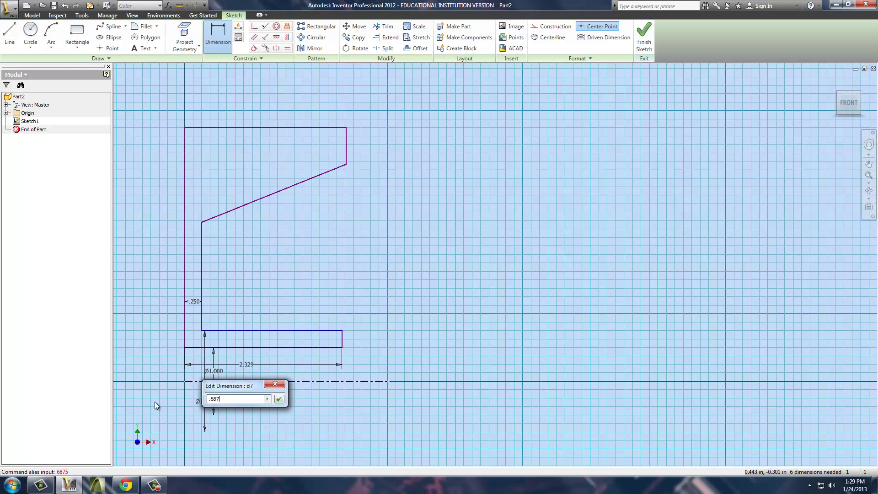
pyautogui.press('Return')
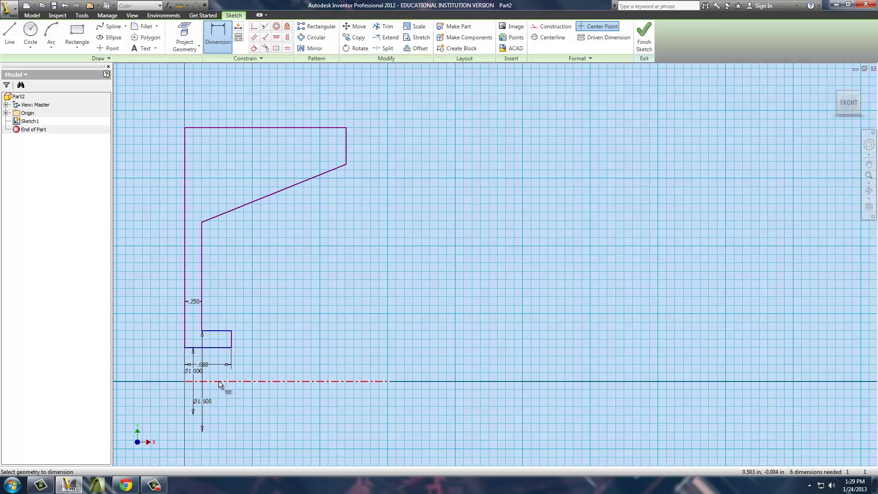
# - Dimension the rim's short right edge at .125 and the slanted line's drop at .250
pyautogui.click(348, 150)
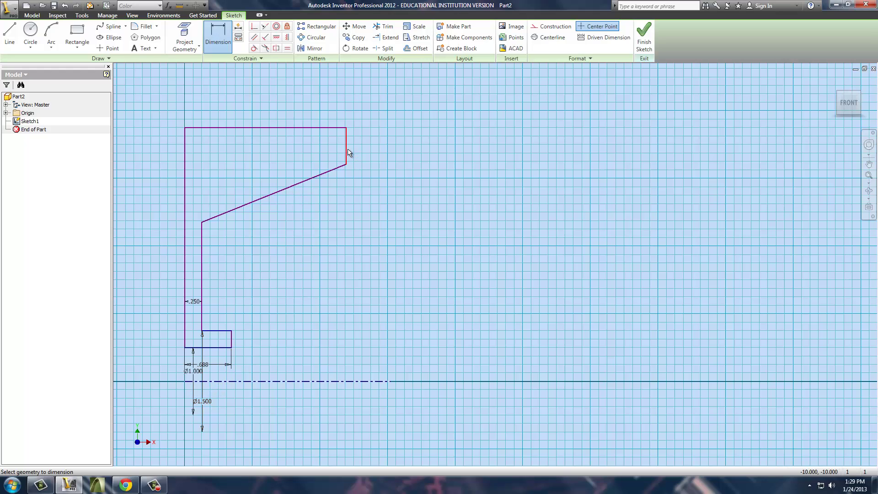
pyautogui.click(369, 150)
pyautogui.write('.125')
pyautogui.press('Return')
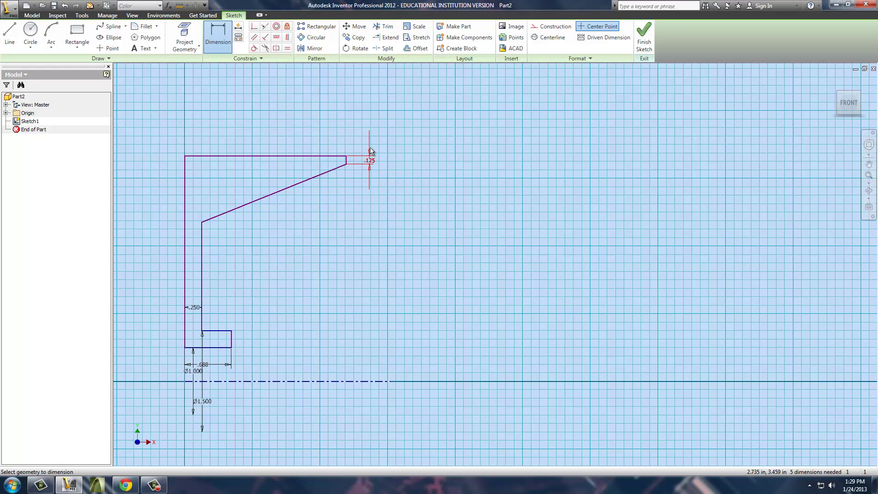
pyautogui.click(320, 155)
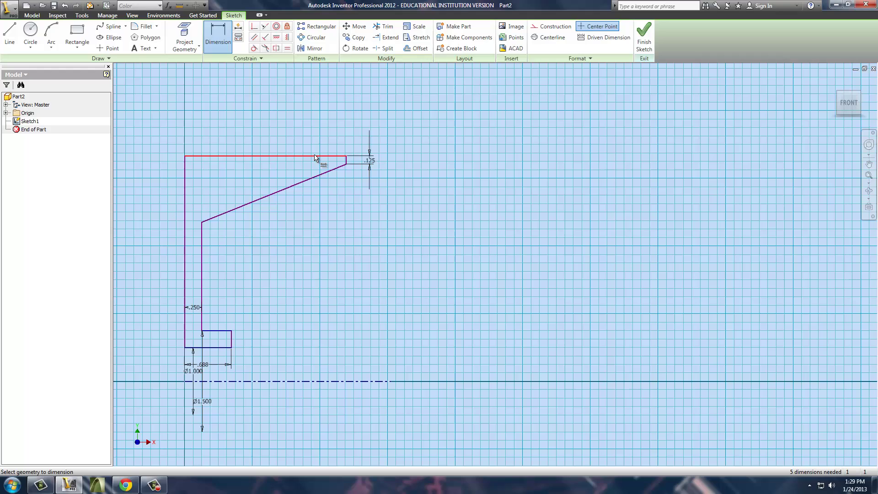
pyautogui.click(202, 222)
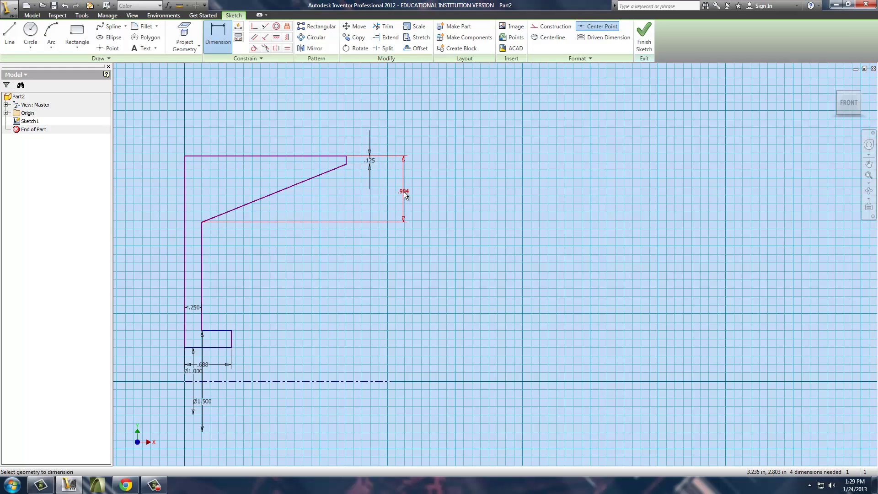
pyautogui.click(405, 195)
pyautogui.write('.25')
pyautogui.press('Return')
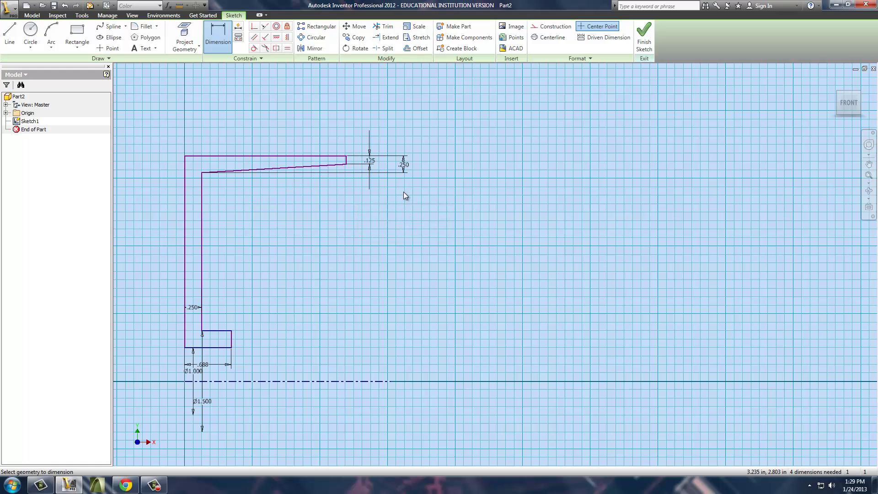
# - Dimension the top line to the centerline as a Ø2.000 diameter
pyautogui.click(236, 156)
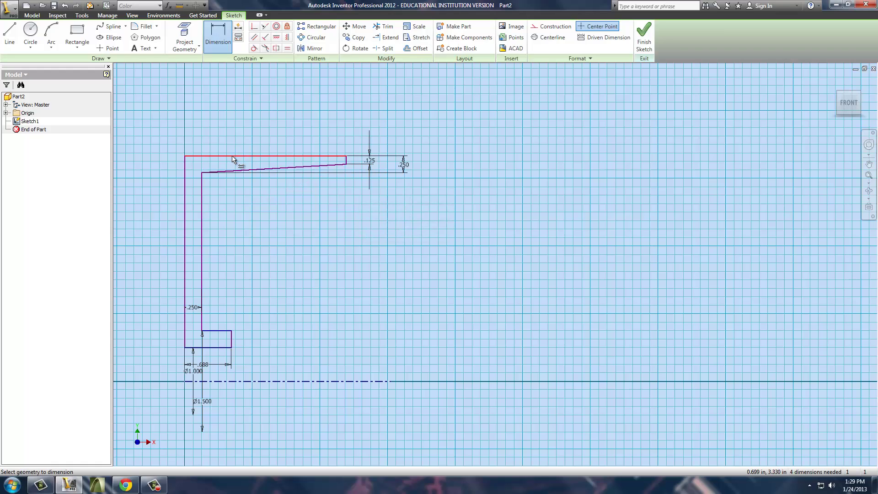
pyautogui.click(234, 382)
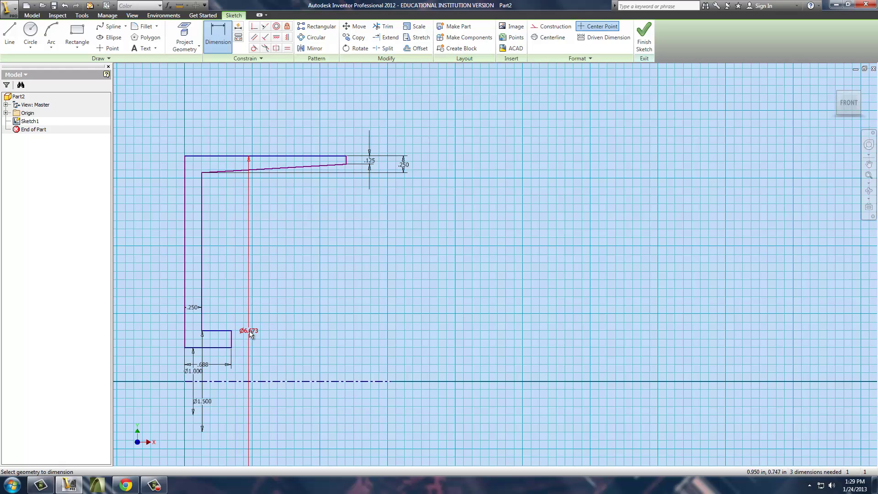
pyautogui.click(250, 333)
pyautogui.write('2')
pyautogui.press('Return')
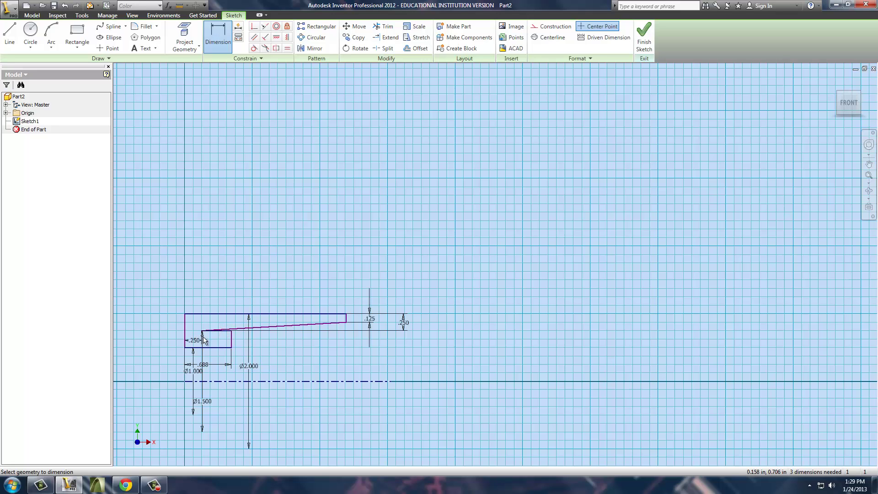
# - Change the Ø2.000 outer diameter dimension to 4.000
pyautogui.scroll(-1, 215, 343)
pyautogui.scroll(5, 216, 347)
pyautogui.scroll(-3, 218, 335)
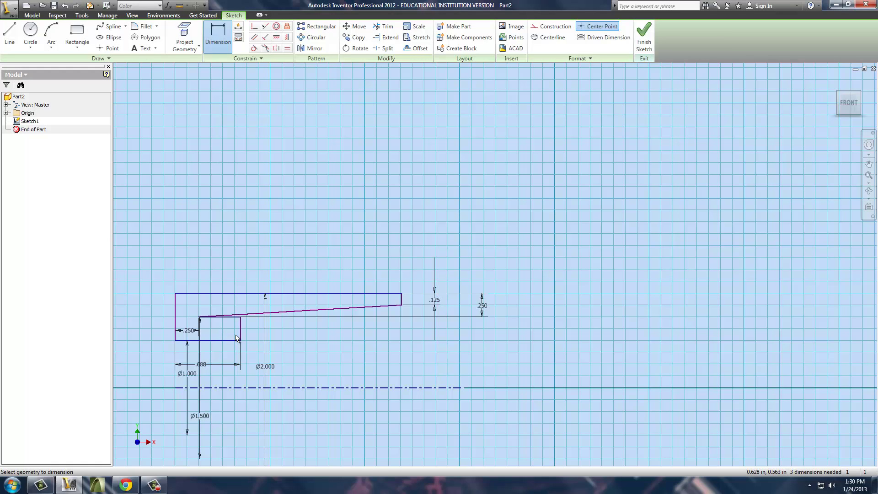
pyautogui.click(265, 366)
pyautogui.write('4')
pyautogui.press('Return')
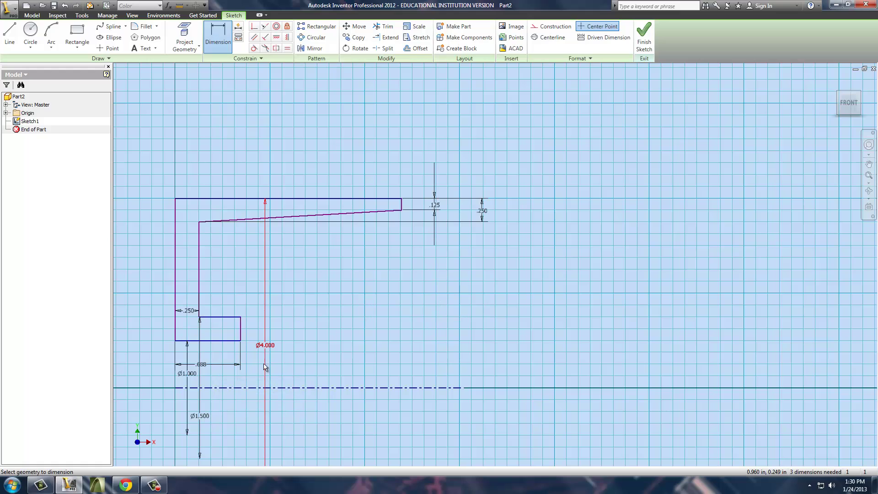
# - Dimension the top line's length as .750
pyautogui.click(275, 198)
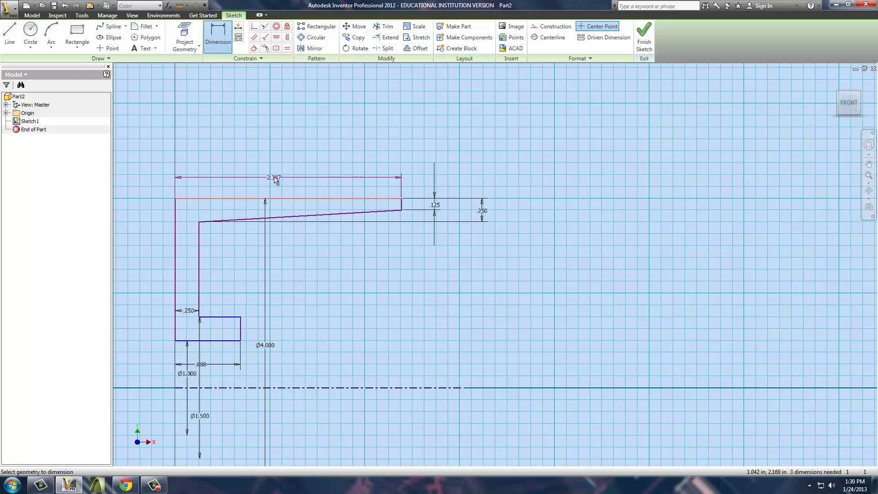
pyautogui.click(276, 178)
pyautogui.click(275, 179)
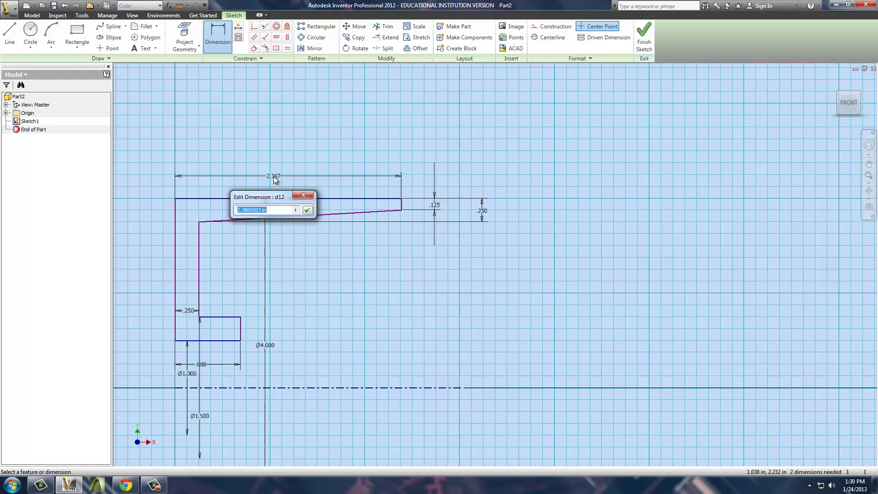
pyautogui.write('.75')
pyautogui.press('Return')
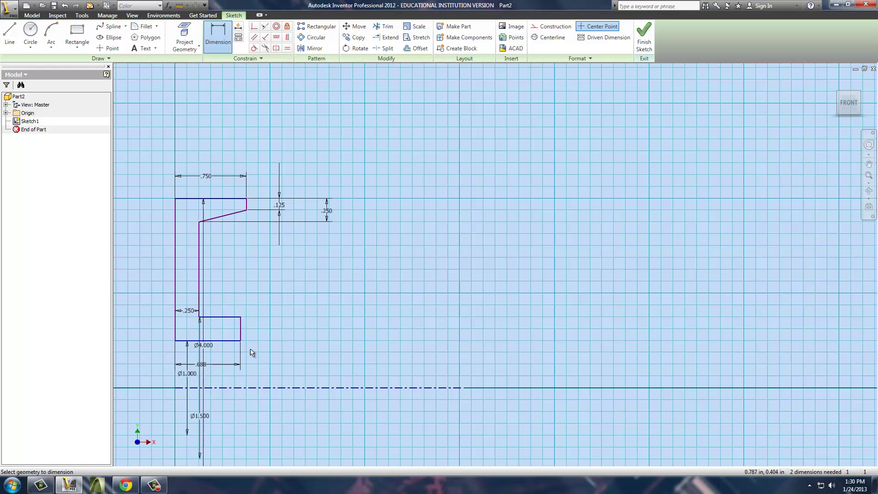
pyautogui.press('Escape')
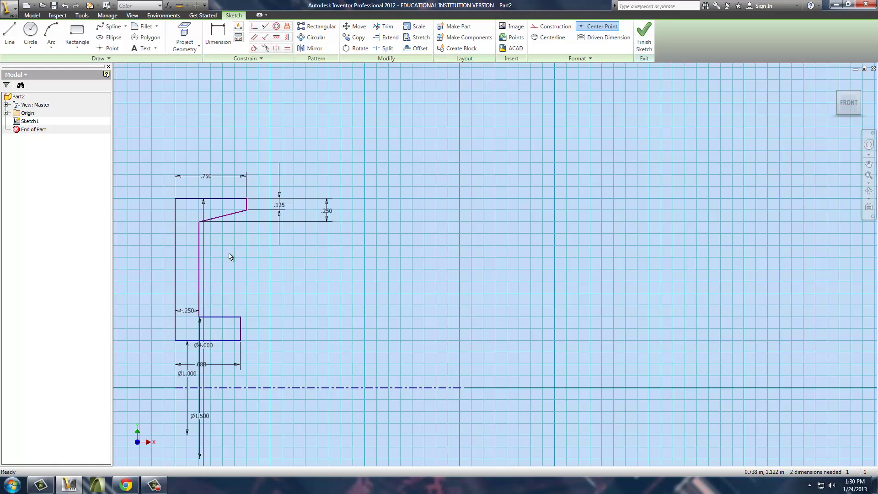
# - Window-select the whole profile and mirror it across the left vertical line
pyautogui.moveTo(161, 193)
pyautogui.mouseDown()
pyautogui.moveTo(255, 361)
pyautogui.moveTo(254, 352)
pyautogui.mouseUp()
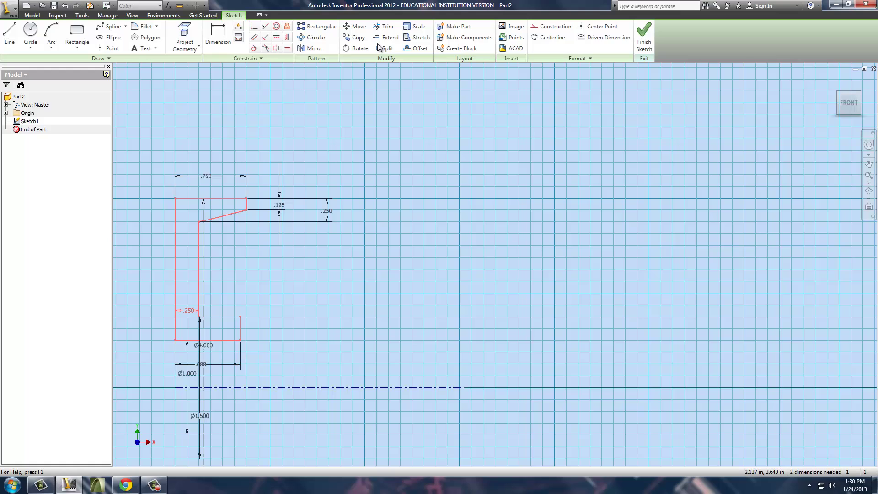
pyautogui.click(309, 49)
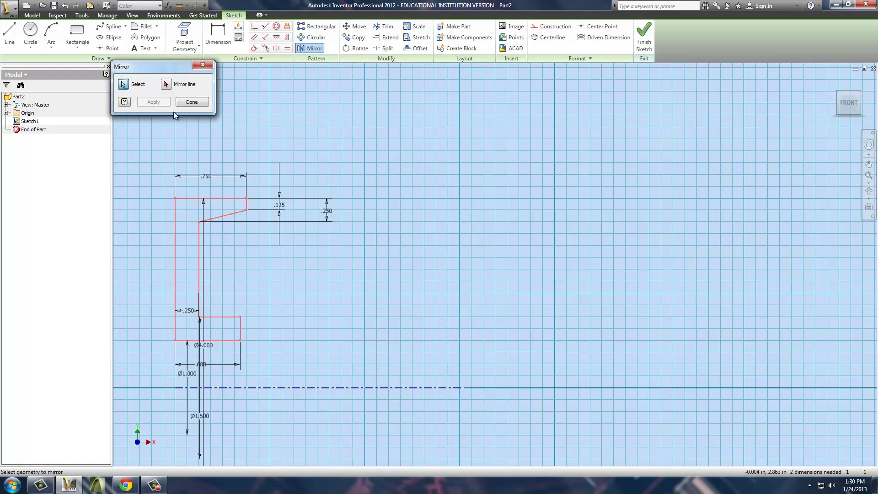
pyautogui.click(174, 234)
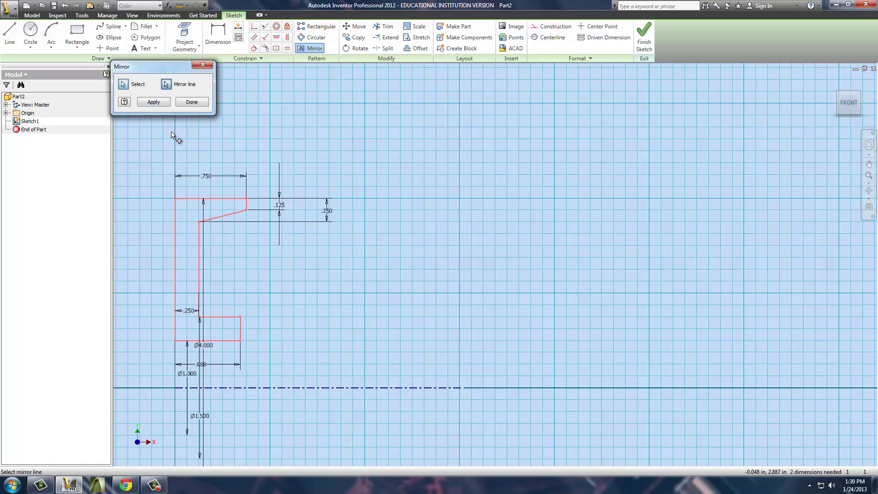
pyautogui.click(154, 102)
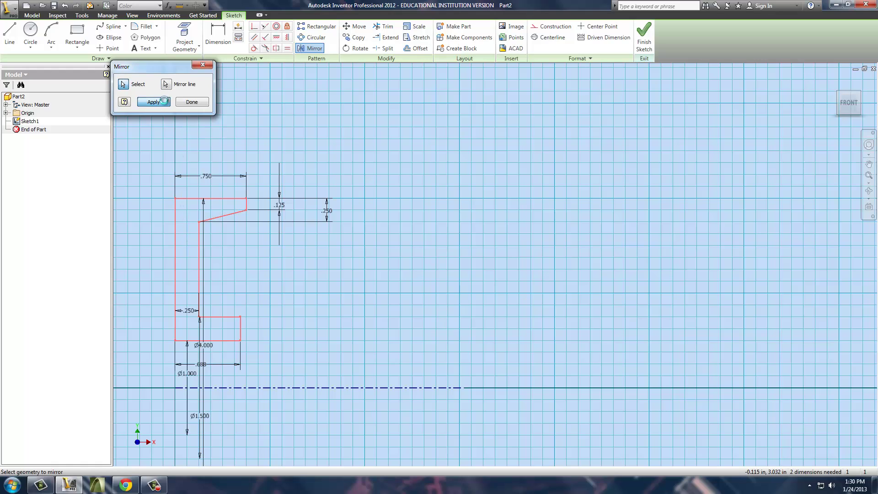
pyautogui.press('Escape')
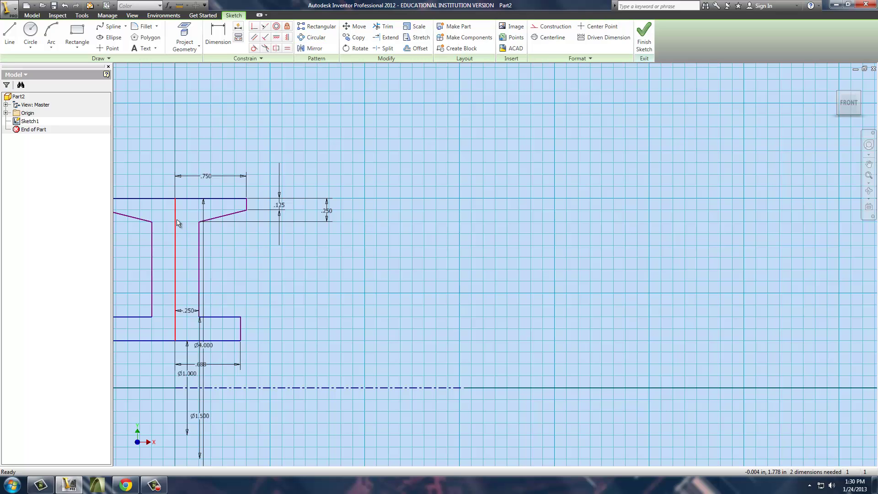
pyautogui.scroll(1, 188, 236)
pyautogui.moveTo(188, 236)
pyautogui.mouseDown(button='middle')
pyautogui.moveTo(227, 215)
pyautogui.moveTo(266, 175)
pyautogui.mouseUp(button='middle')
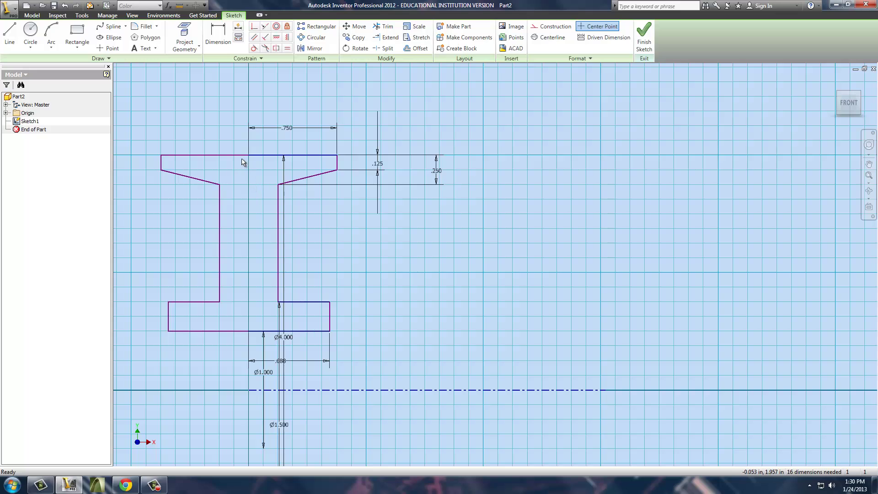
# - Finish the sketch and revolve the profile a full turn about the centerline into Revolution1
pyautogui.click(644, 36)
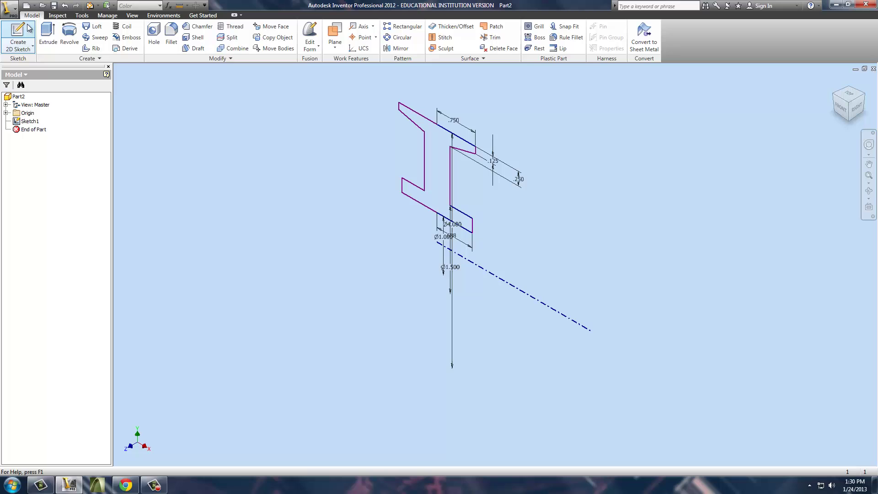
pyautogui.click(69, 36)
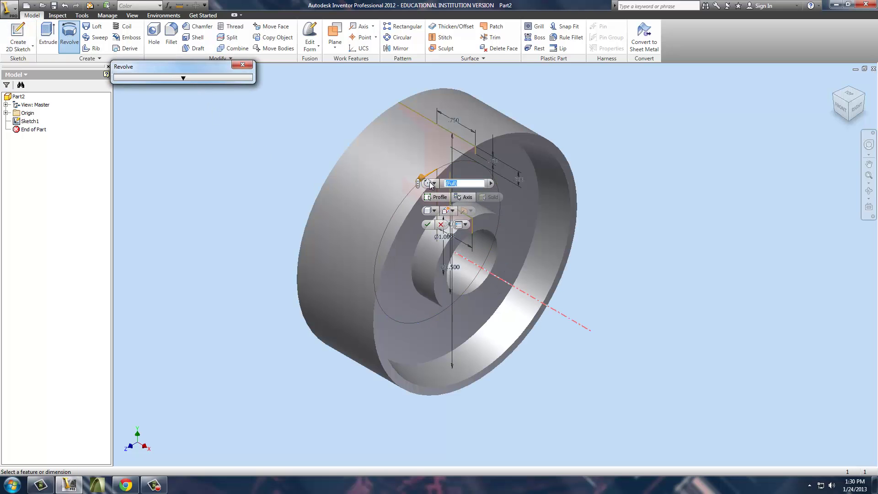
pyautogui.click(426, 225)
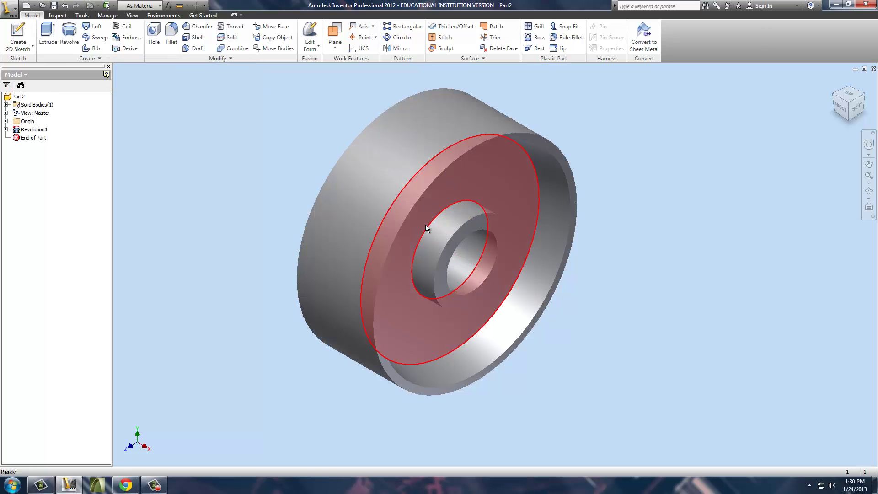